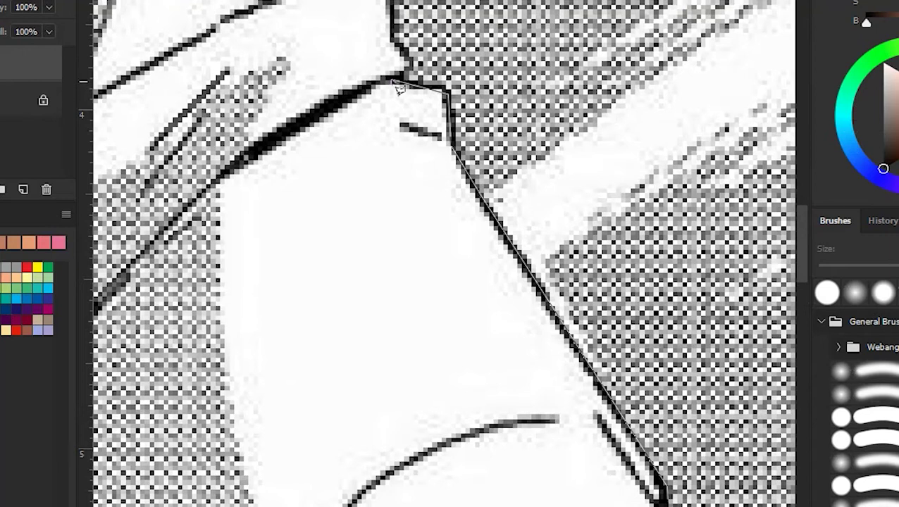
- Trace the character's back outline with the Polygonal Lasso from the shoulder over the collar and neck into the hair
scroll(398, 48, up, 3)
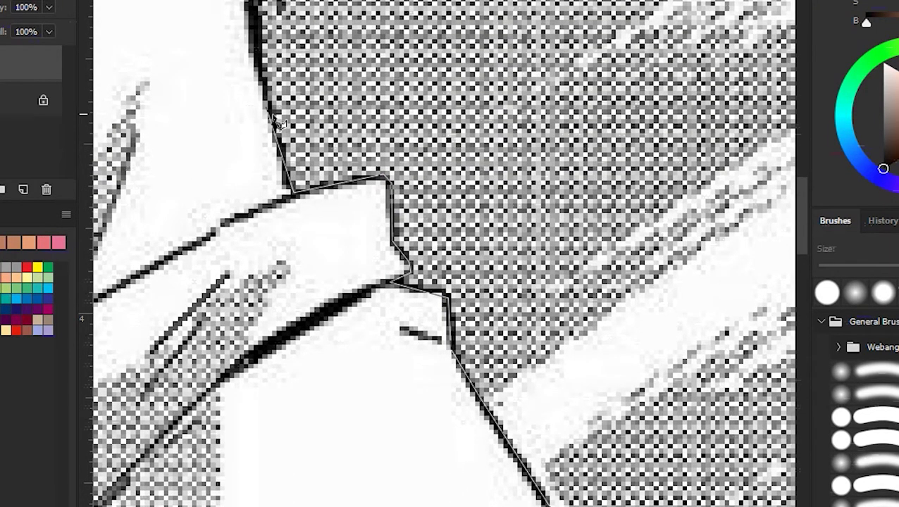
scroll(274, 117, up, 3)
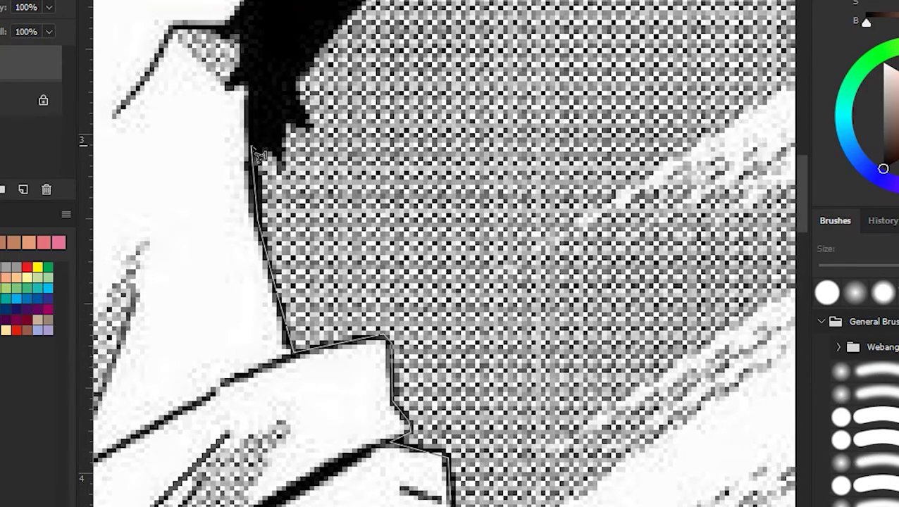
scroll(286, 64, up, 3)
scroll(443, 166, up, 3)
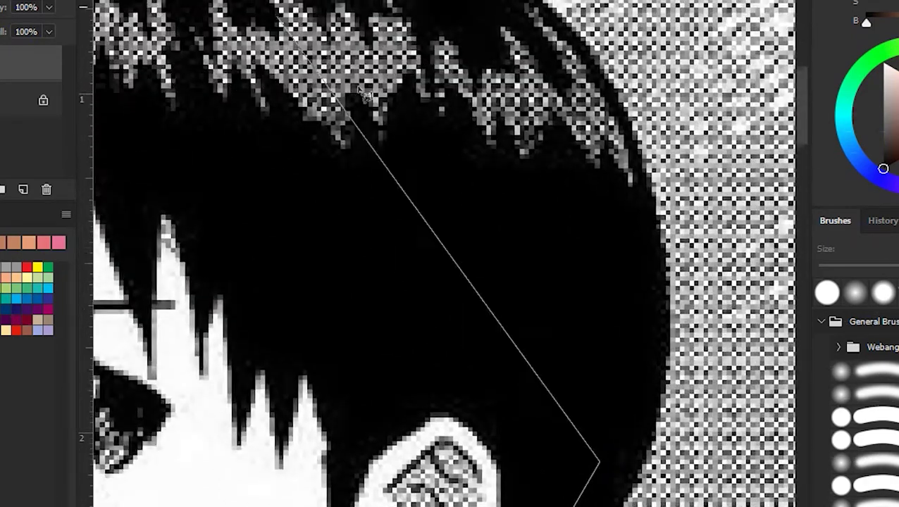
click(369, 227)
click(786, 240)
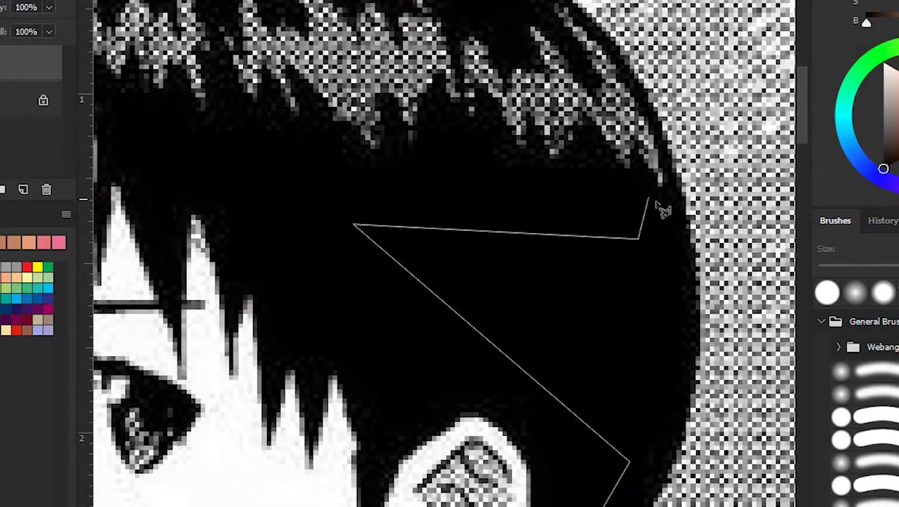
- Continue the lasso outline across the top of the hair and down the front edge of the shirt
scroll(563, 9, up, 5)
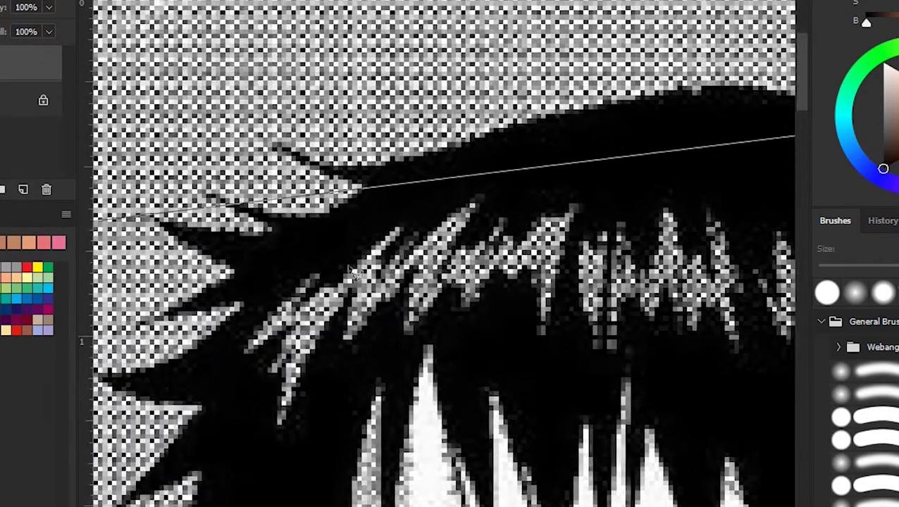
click(391, 191)
scroll(254, 331, down, 5)
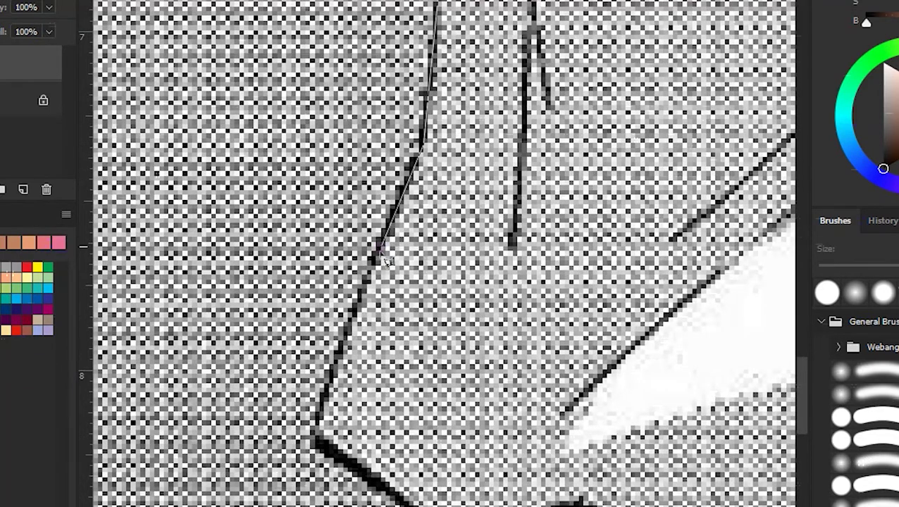
scroll(345, 398, down, 5)
click(315, 215)
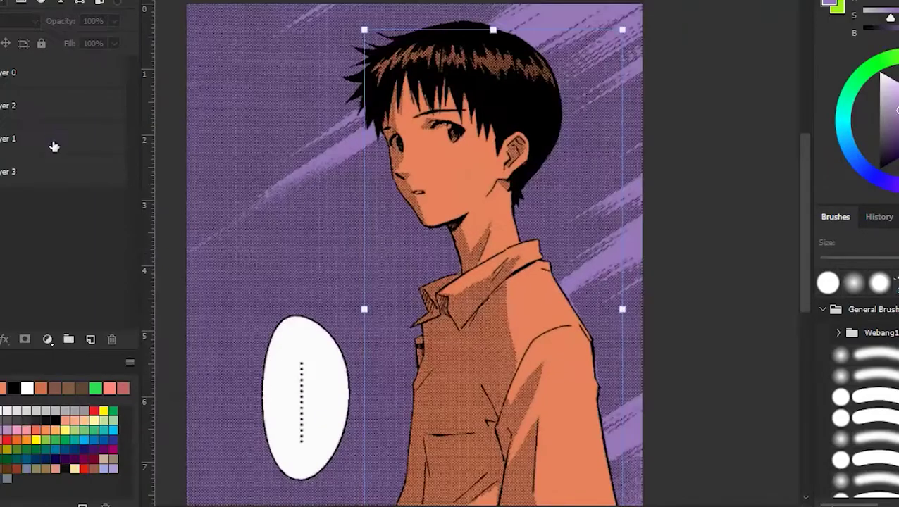
- Add a new layer above Layer 1 and clip it to Layer 1
click(52, 143)
right_click(65, 139)
click(141, 207)
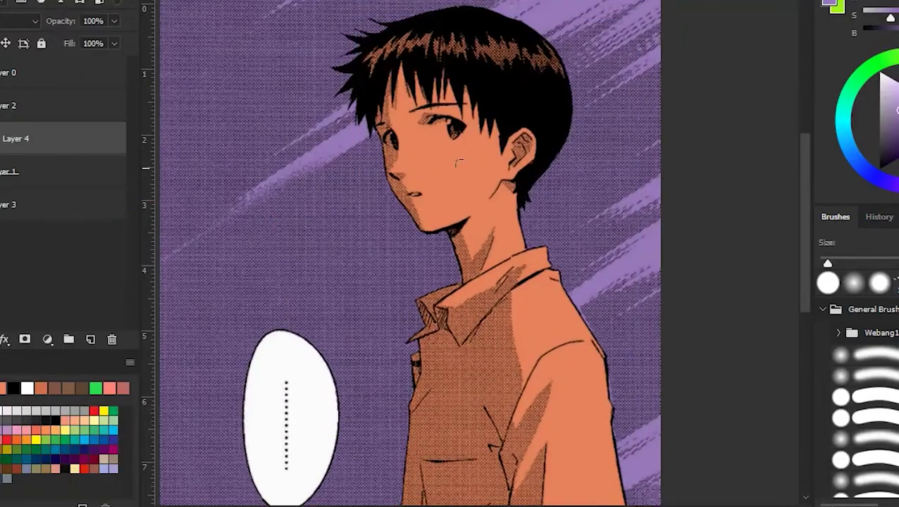
- Paint the character's face with a light peach skin tone on Layer 4
scroll(458, 164, up, 2)
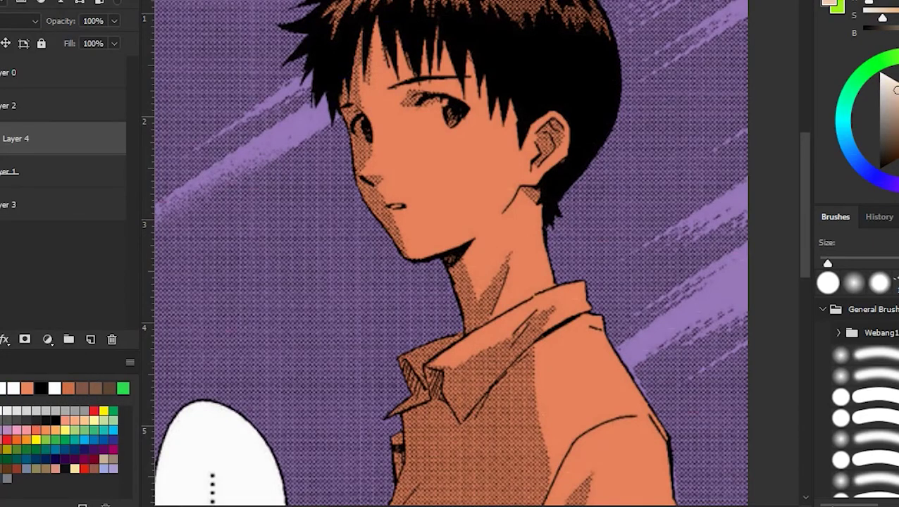
drag(542, 191, 381, 197)
scroll(395, 193, up, 2)
scroll(367, 226, down, 3)
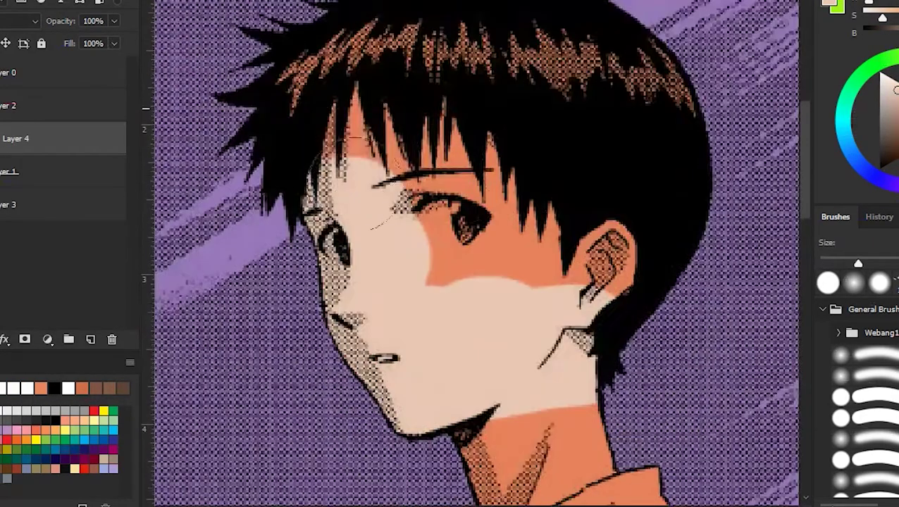
scroll(462, 291, up, 4)
drag(415, 194, 394, 225)
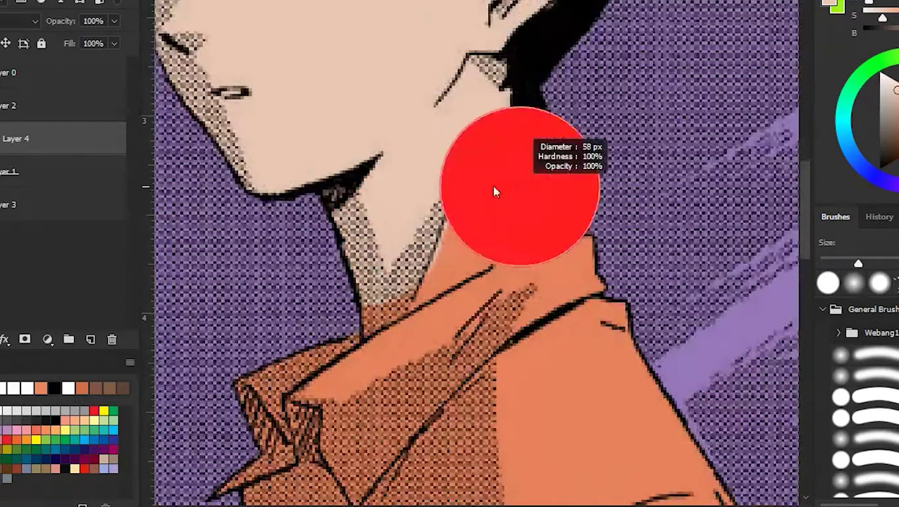
- Extend the peach skin tone down the neck to the collar line, using a smaller brush near the edges
key(ctrl+z)
scroll(493, 190, up, 2)
mouse_move(437, 162)
mouse_down()
mouse_move(457, 257)
mouse_move(419, 277)
mouse_up()
scroll(419, 277, down, 2)
key(bracketleft)
key(bracketleft)
key(bracketleft)
scroll(336, 291, up, 3)
drag(358, 285, 507, 225)
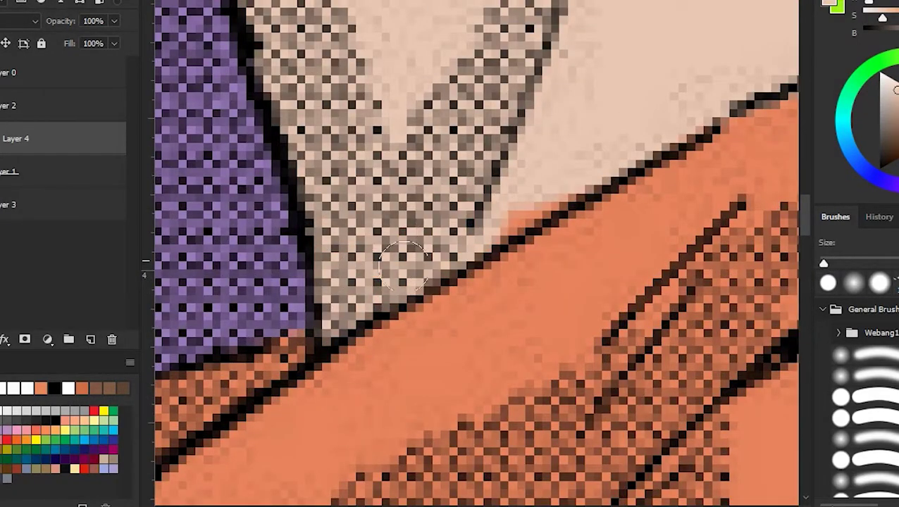
scroll(683, 138, down, 5)
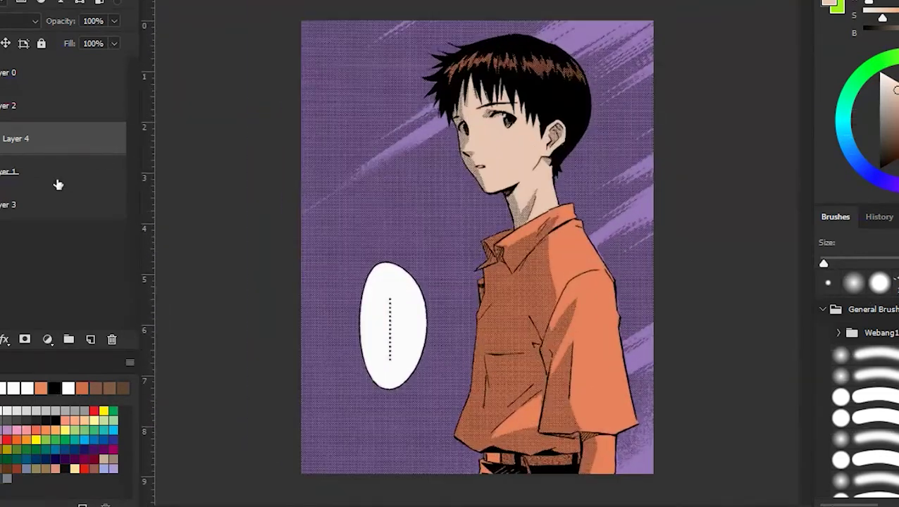
- Create a new layer between Layer 4 and Layer 1 and paint the collar, shirt and sleeve white
click(90, 339)
scroll(485, 257, up, 2)
key(x)
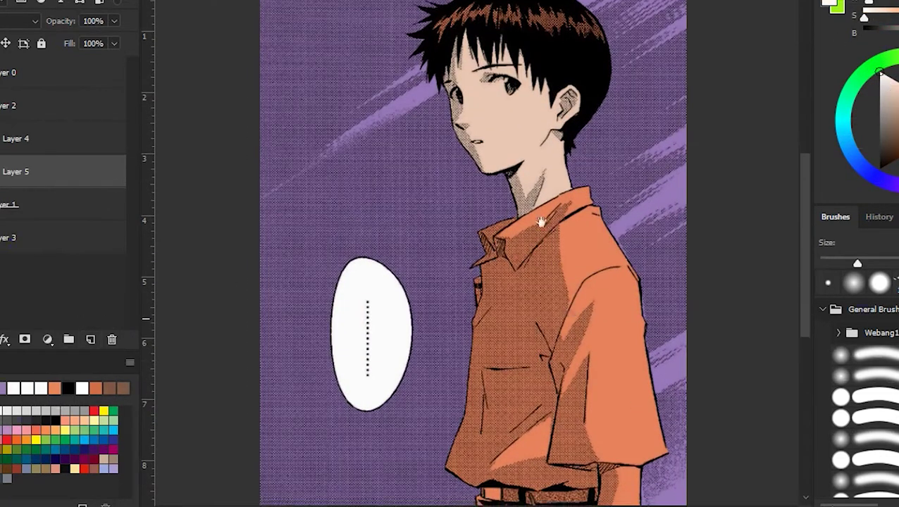
scroll(493, 281, up, 2)
mouse_move(577, 141)
mouse_down()
mouse_move(493, 211)
mouse_move(355, 88)
mouse_up()
scroll(586, 163, down, 2)
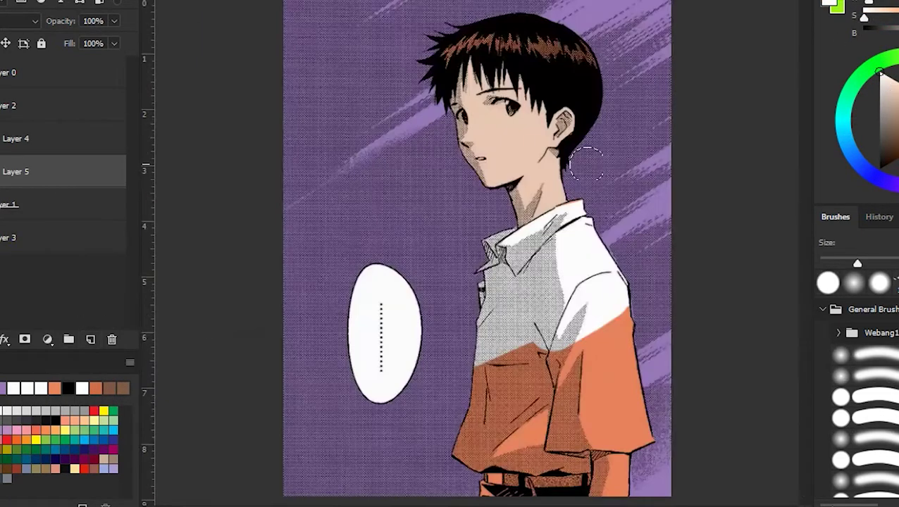
scroll(548, 190, up, 2)
mouse_move(535, 211)
mouse_down()
mouse_move(546, 124)
mouse_move(531, 208)
mouse_up()
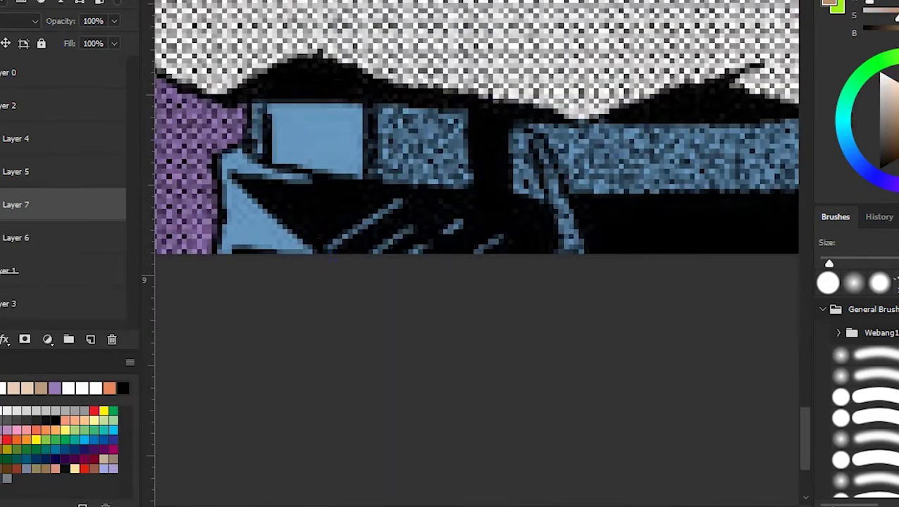
- Paint the belt brown on Layer 7, covering the blue between the belt loops
mouse_move(310, 133)
mouse_down()
mouse_move(277, 125)
mouse_move(451, 143)
mouse_move(421, 201)
mouse_up()
scroll(451, 143, down, 2)
scroll(423, 176, up, 2)
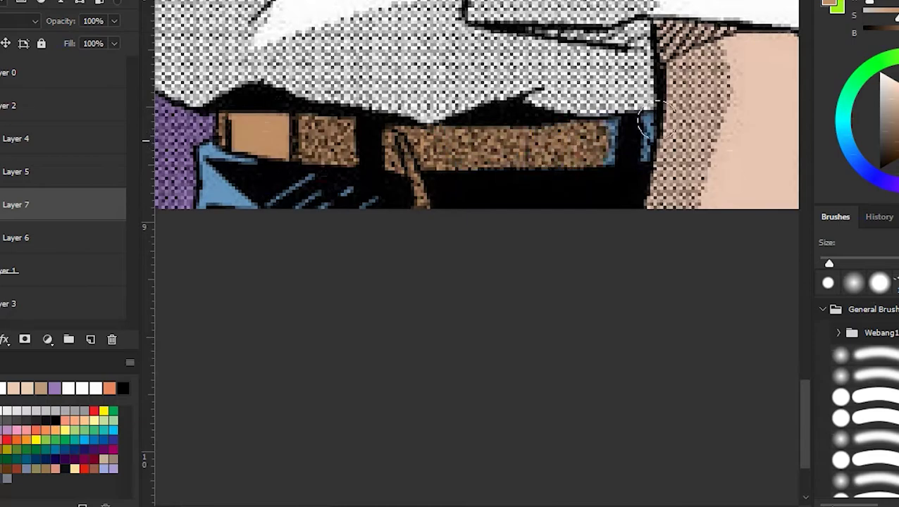
scroll(643, 121, down, 2)
scroll(643, 121, up, 2)
scroll(643, 122, down, 2)
scroll(643, 121, up, 2)
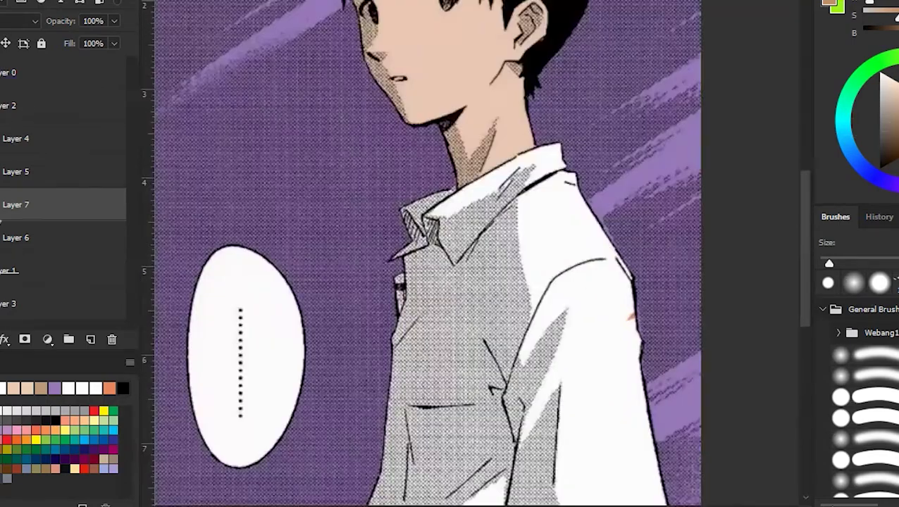
- Return to Layer 5 and cover the leftover orange spots on the shirt with white
key(alt+bracketright)
scroll(600, 305, up, 2)
scroll(600, 304, down, 2)
scroll(600, 305, up, 2)
scroll(451, 254, down, 2)
scroll(451, 254, up, 3)
scroll(450, 254, down, 2)
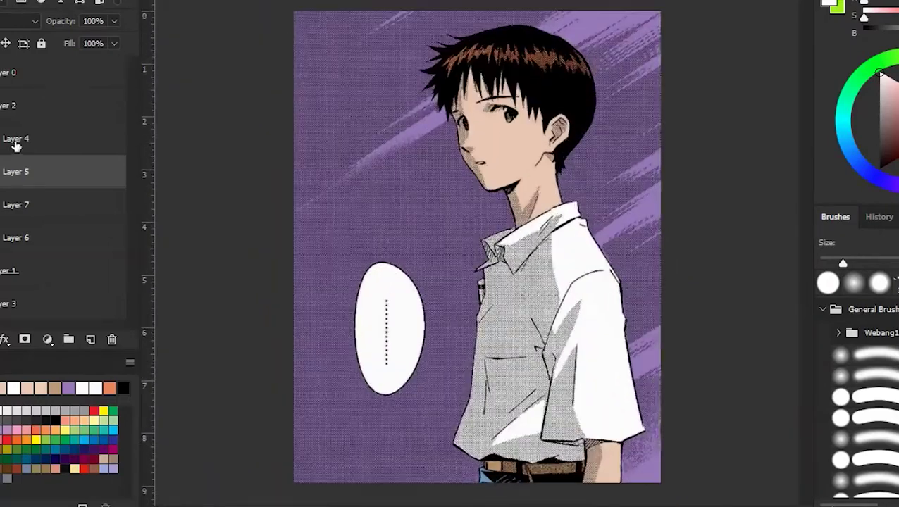
- Paint the whites of both eyes on Layer 4 with a small brush
click(17, 139)
scroll(493, 166, up, 3)
scroll(491, 166, up, 4)
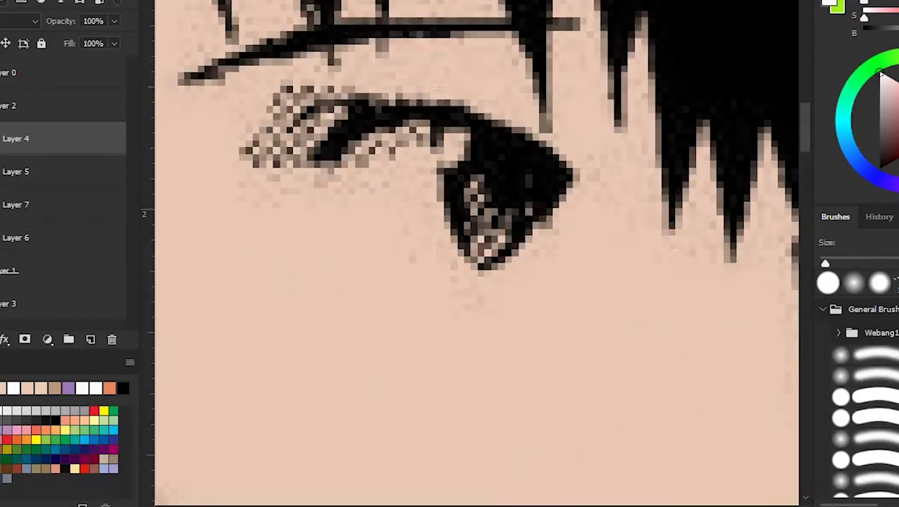
mouse_move(407, 171)
mouse_down()
mouse_move(427, 158)
mouse_move(459, 251)
mouse_move(347, 216)
mouse_up()
scroll(347, 217, down, 3)
scroll(347, 216, up, 1)
scroll(380, 211, up, 2)
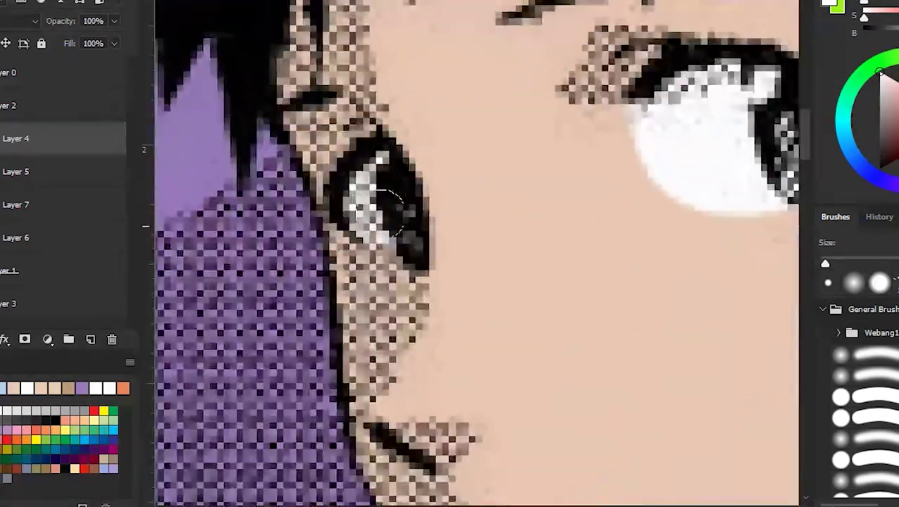
scroll(381, 211, down, 4)
scroll(475, 166, up, 5)
scroll(476, 165, down, 3)
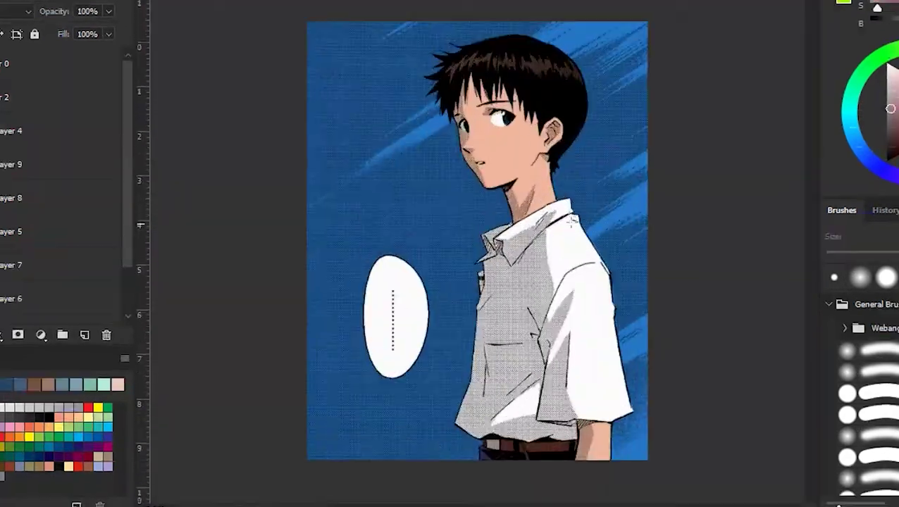
- Group the character's colour layers from Layer 4 down to Layer 1
scroll(317, 148, down, 1)
scroll(317, 148, up, 1)
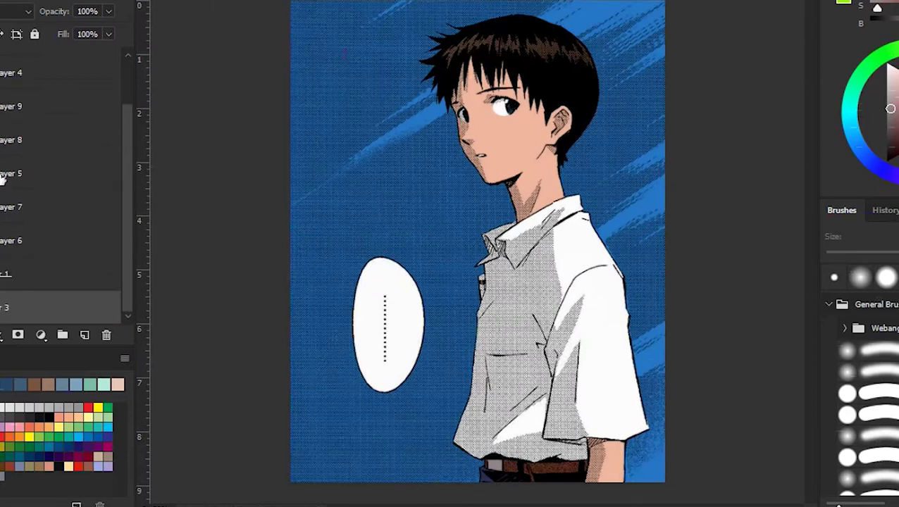
shift+click(26, 132)
scroll(28, 133, down, 2)
key(ctrl+g)
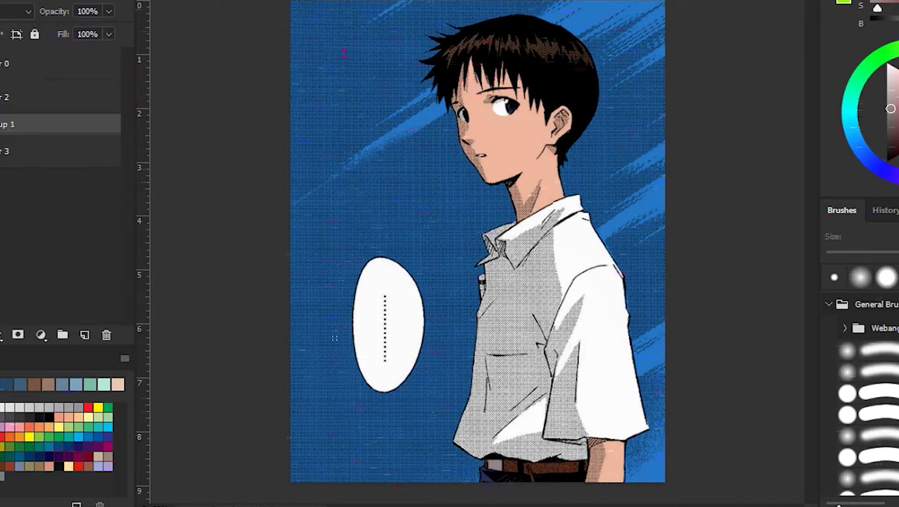
- Add a new layer above Group 1 and clip it to the group
click(89, 333)
right_click(57, 129)
click(120, 204)
- Choose a muted greyish blue and paint shadows on Layer 10 beside the forehead and around the eyes
scroll(478, 252, up, 2)
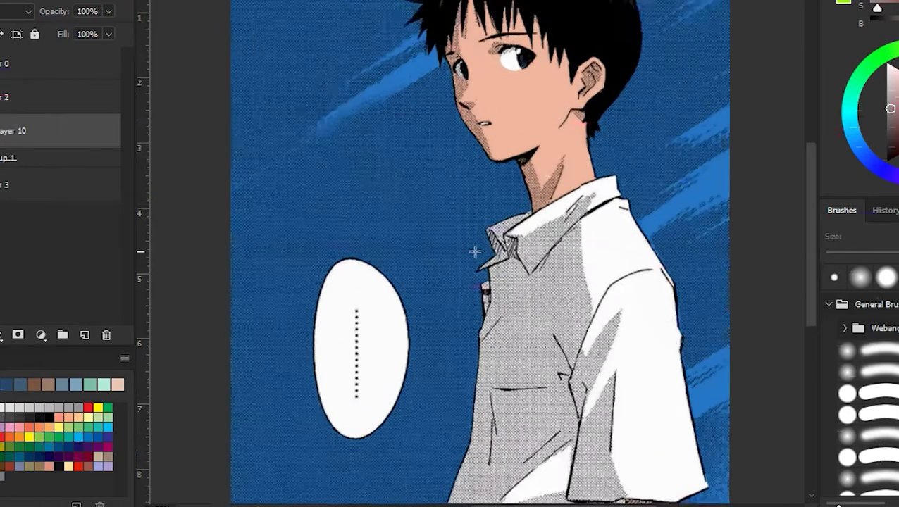
scroll(477, 253, down, 4)
scroll(423, 422, down, 3)
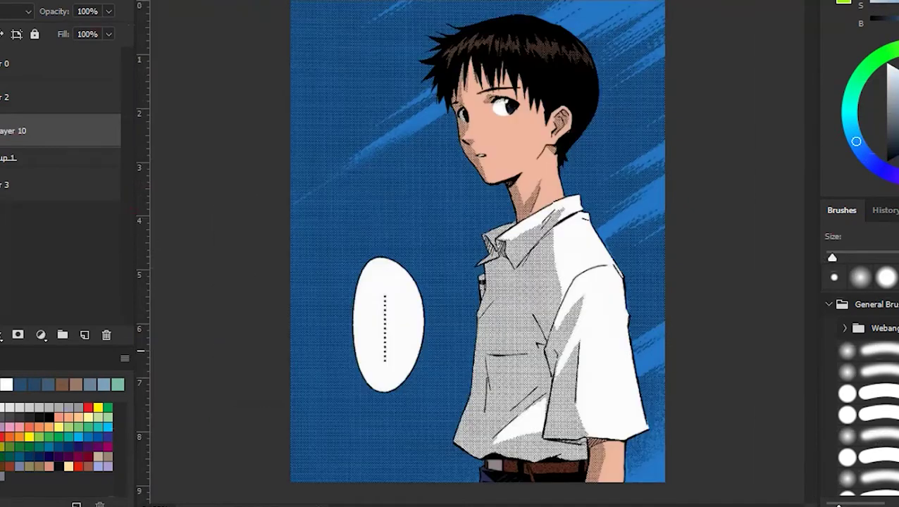
scroll(423, 422, up, 2)
click(895, 134)
click(896, 121)
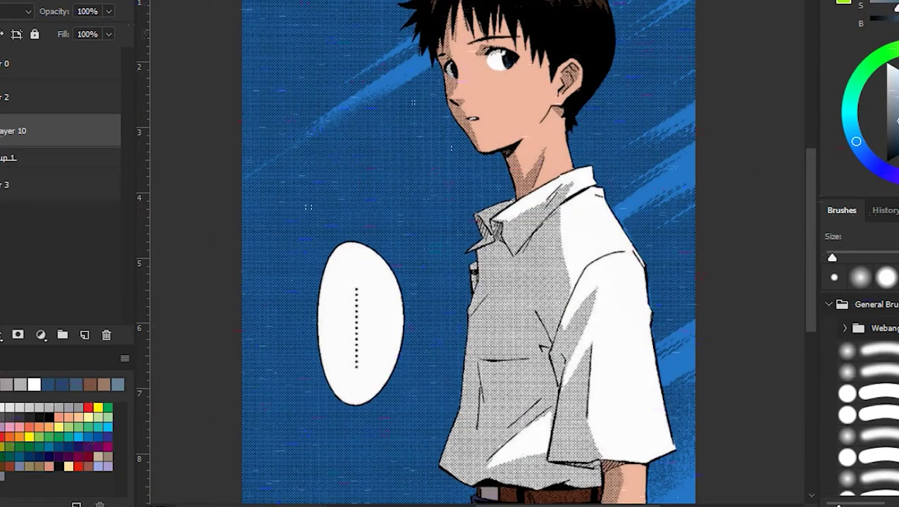
key(ctrl+plus)
key(ctrl+plus)
key(ctrl+plus)
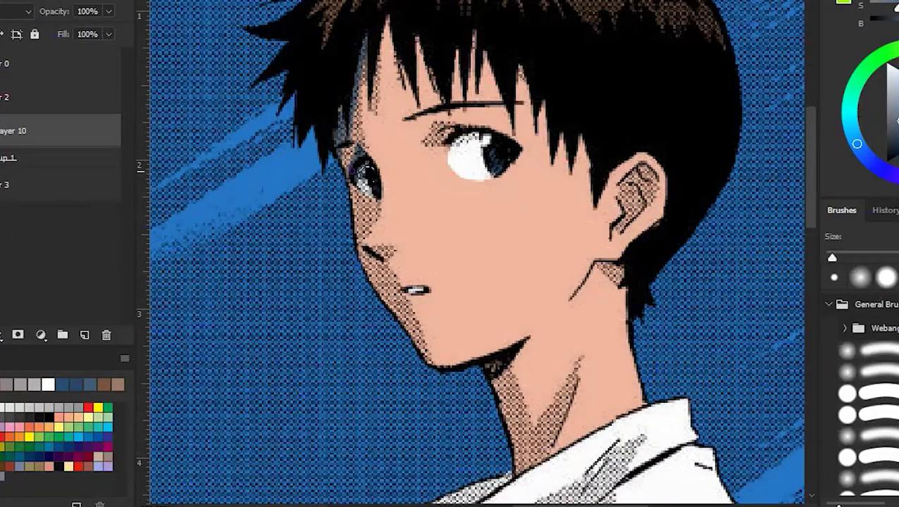
scroll(378, 77, up, 1)
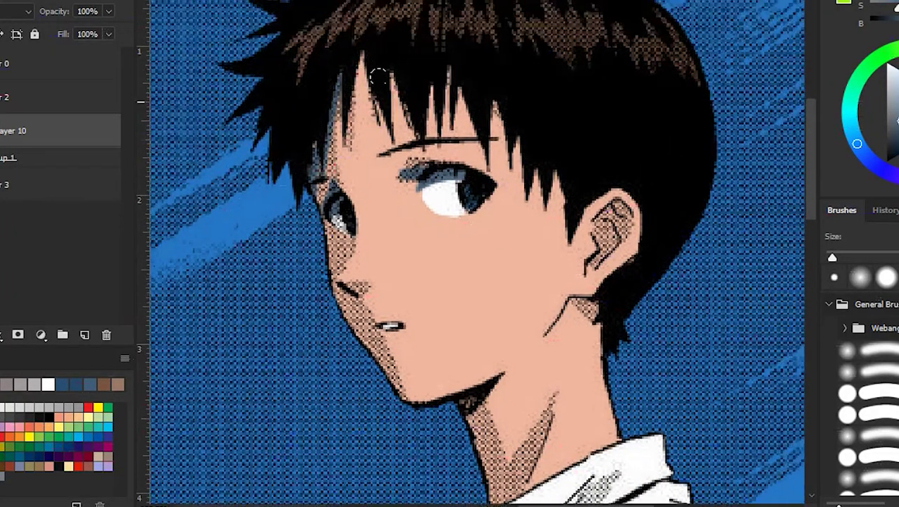
- Shade the inside of the ear and the small patch below it with the same muted blue
scroll(464, 133, down, 3)
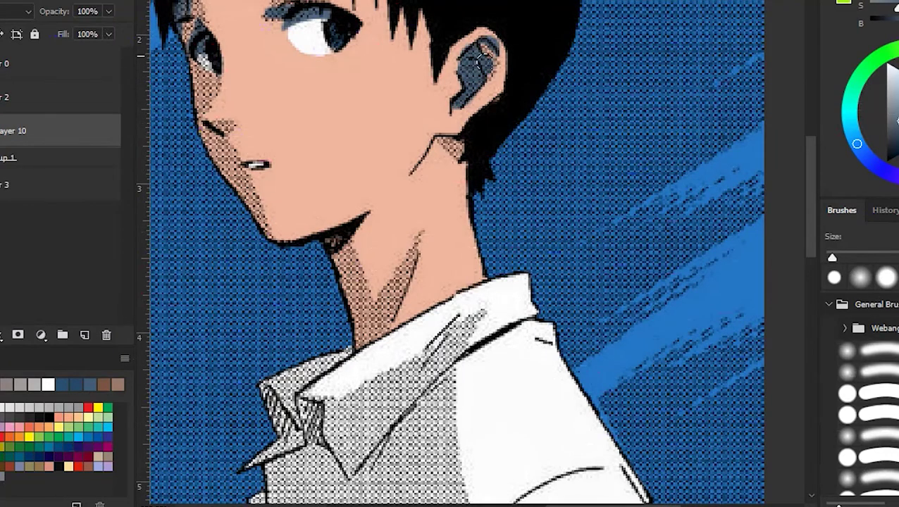
drag(480, 56, 486, 71)
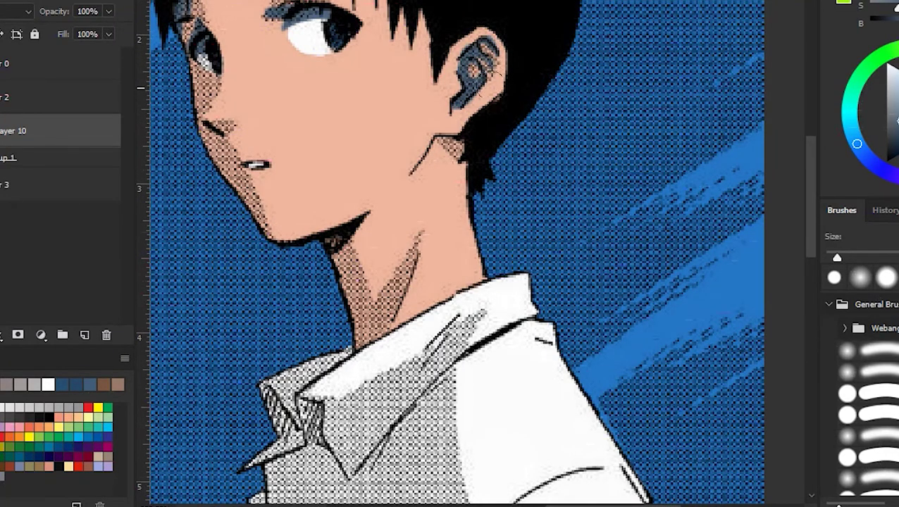
scroll(450, 254, down, 2)
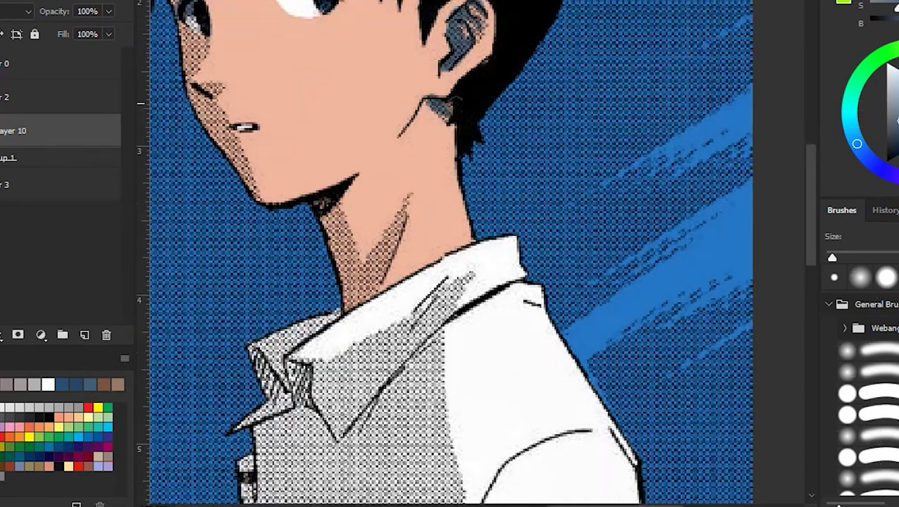
- Shade the jaw corner, under the nose, the far cheek and below the mouth with the muted blue
drag(381, 125, 571, 190)
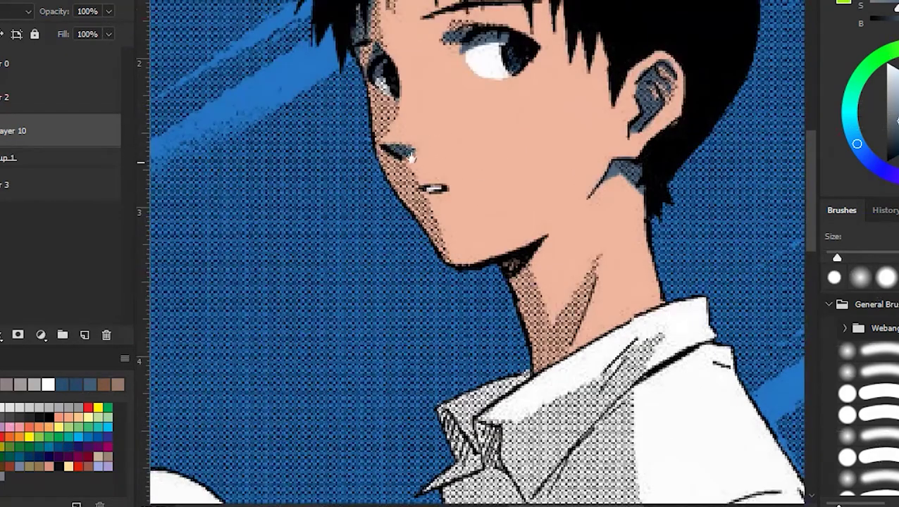
drag(417, 163, 454, 186)
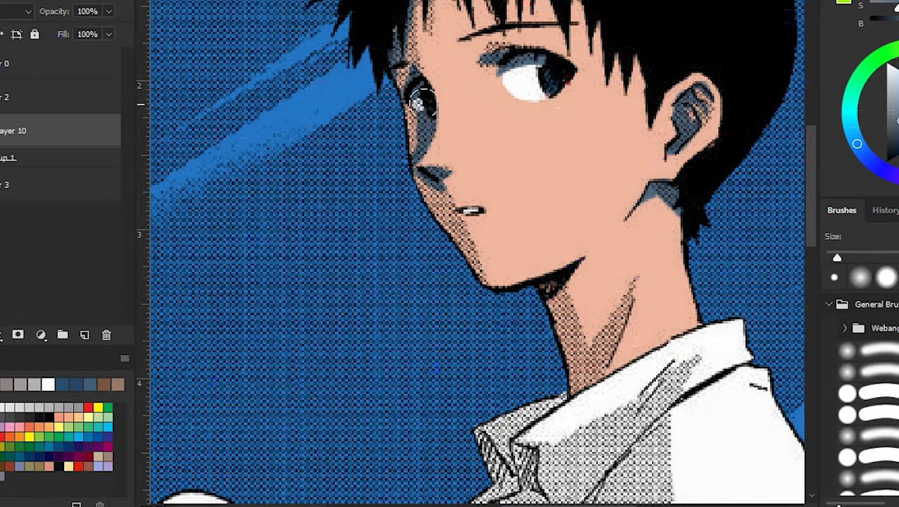
drag(479, 163, 419, 70)
mouse_move(382, 106)
mouse_down()
mouse_move(411, 135)
mouse_move(387, 225)
mouse_move(357, 285)
mouse_up()
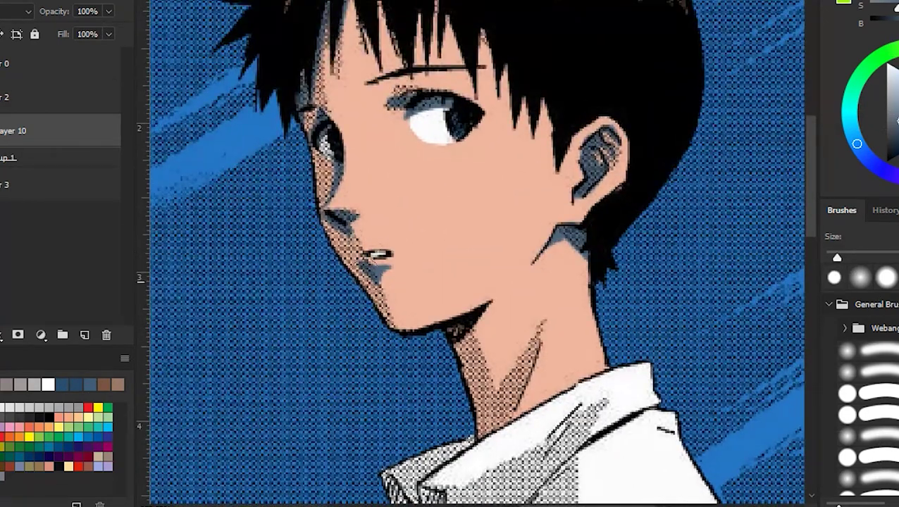
- Shade the neck under the jaw and along the throat crease with the muted blue on Layer 10
drag(373, 202, 331, 3)
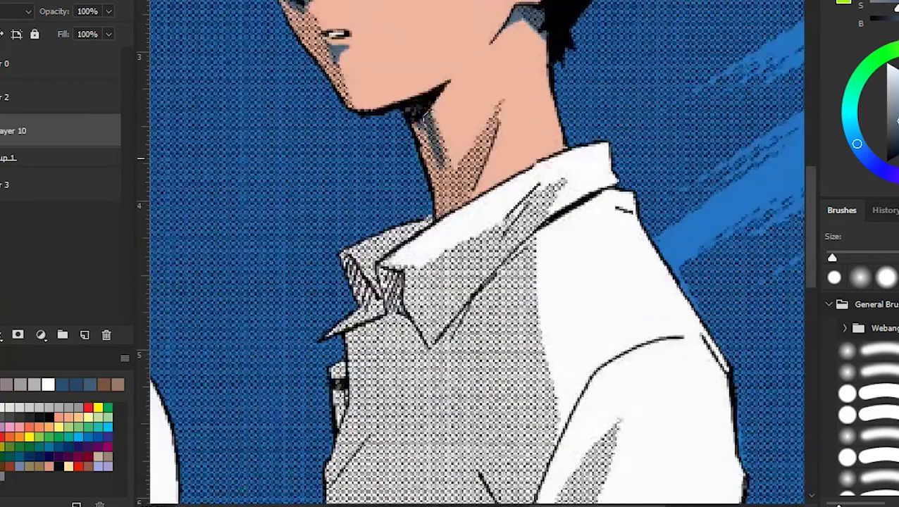
key(bracketright)
drag(422, 282, 461, 215)
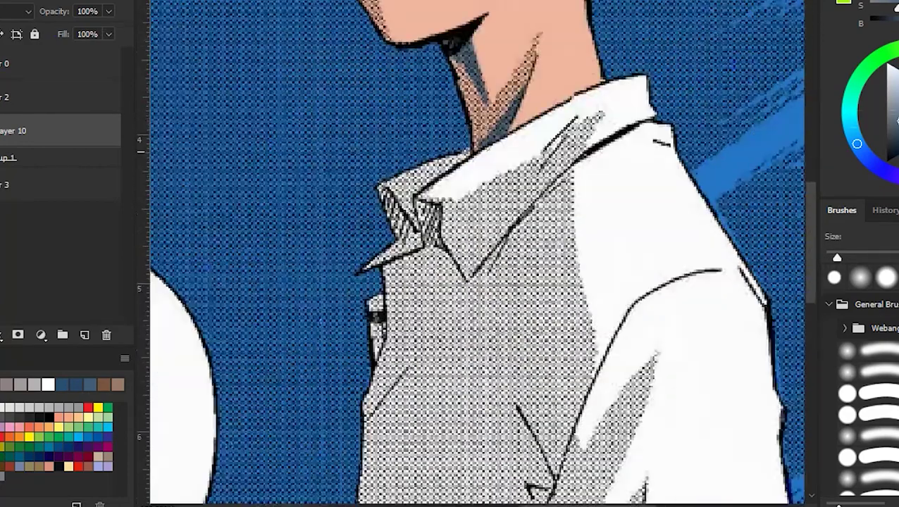
mouse_move(472, 81)
mouse_down()
mouse_move(472, 67)
mouse_move(493, 106)
mouse_move(412, 191)
mouse_up()
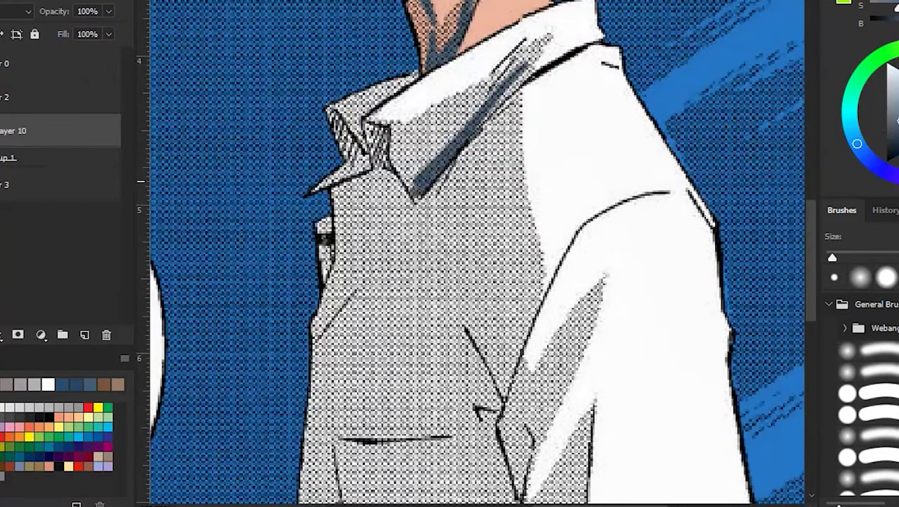
- Shade the collar's front edge and point, and paint its cast shadow on the shirt directly beneath
drag(394, 147, 415, 197)
drag(525, 49, 444, 159)
drag(458, 119, 417, 179)
key(bracketright)
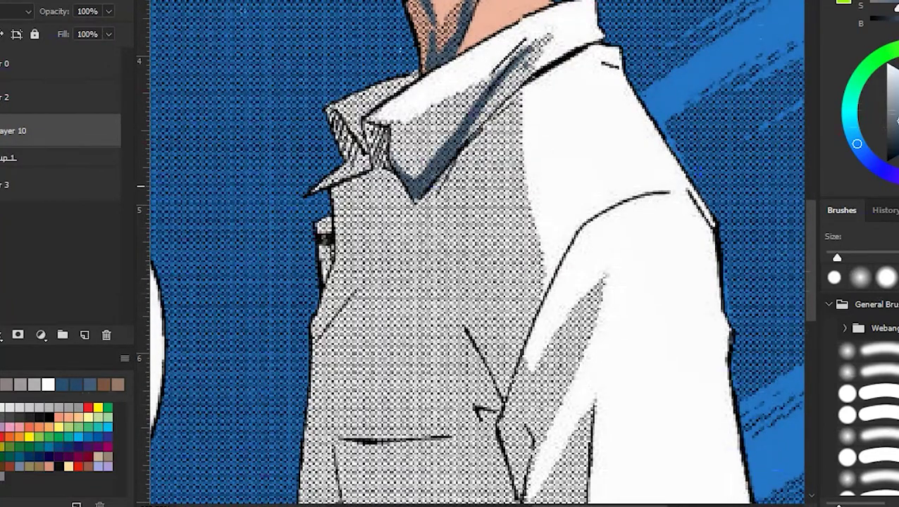
key(bracketleft)
mouse_move(543, 74)
mouse_down()
mouse_move(444, 176)
mouse_move(423, 220)
mouse_up()
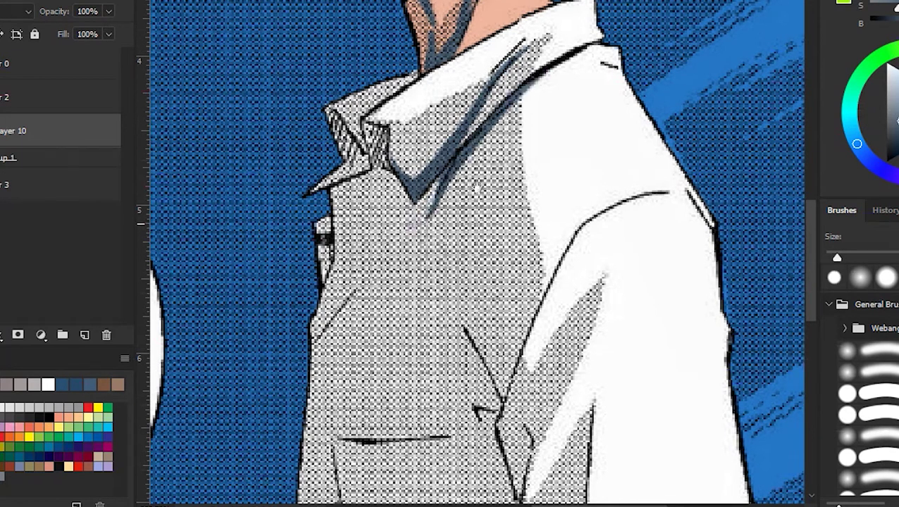
- Paint muted blue fold shadows on the shirt's chest, pocket, hem and inner sleeve
drag(451, 253, 514, 218)
mouse_move(462, 88)
mouse_down()
mouse_move(430, 151)
mouse_move(457, 165)
mouse_up()
drag(465, 106, 427, 164)
key(bracketright)
mouse_move(454, 136)
mouse_down()
mouse_move(440, 182)
mouse_move(437, 168)
mouse_up()
key(bracketleft)
key(bracketright)
key(ctrl+minus)
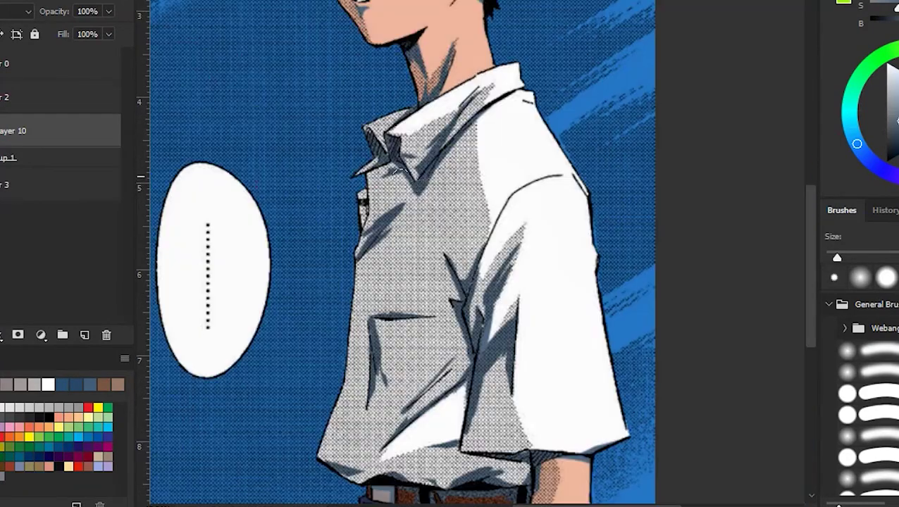
- Touch up the muted blue shadows around the collar tips and the shirt front
drag(389, 161, 413, 196)
key(bracketleft)
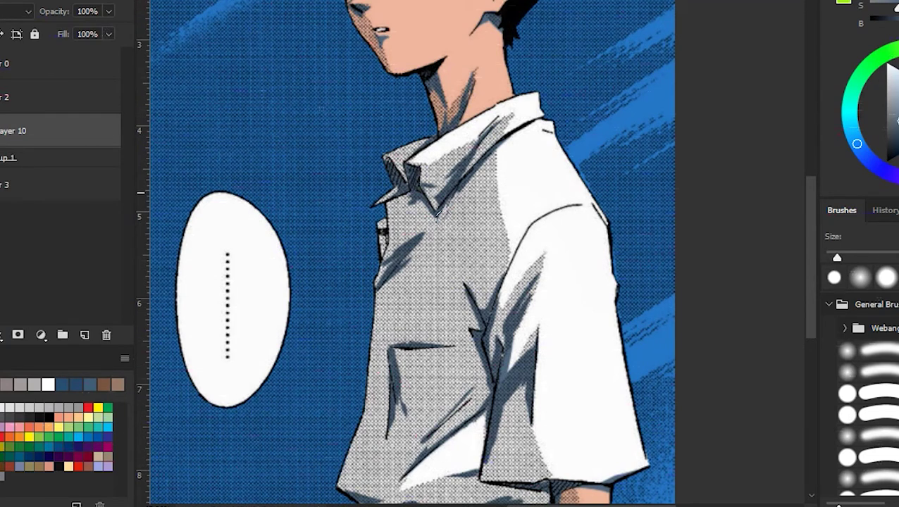
mouse_move(449, 217)
mouse_down()
mouse_move(380, 241)
mouse_move(331, 305)
mouse_up()
mouse_move(354, 169)
mouse_down()
mouse_move(431, 250)
mouse_move(437, 203)
mouse_move(414, 185)
mouse_up()
key(bracketleft)
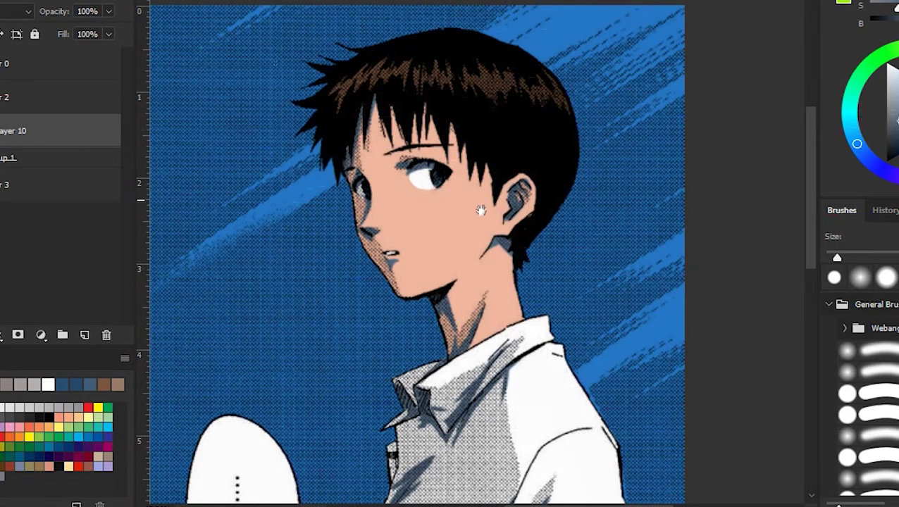
- Refine the muted blue shading on the face and along the sleeve's inner fold
drag(480, 210, 435, 194)
key(bracketleft)
drag(407, 113, 485, 108)
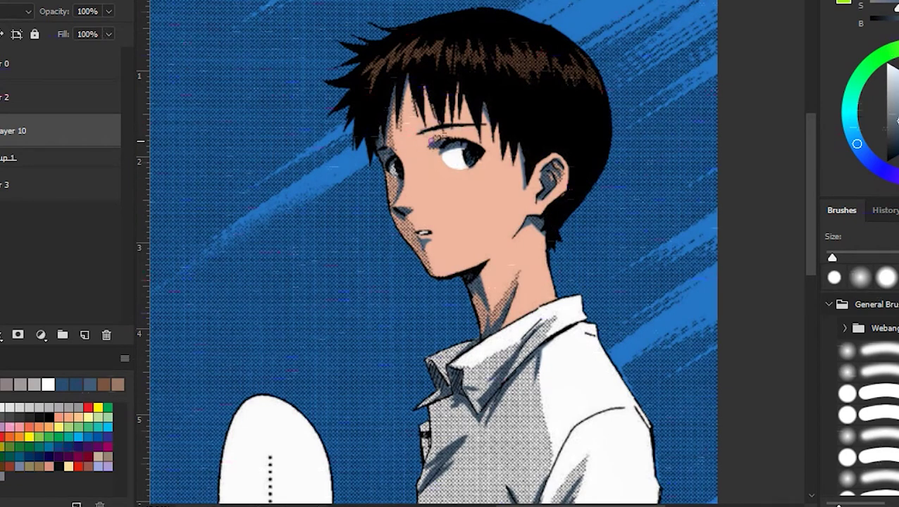
key(bracketleft)
drag(423, 141, 413, 93)
scroll(425, 160, down, 5)
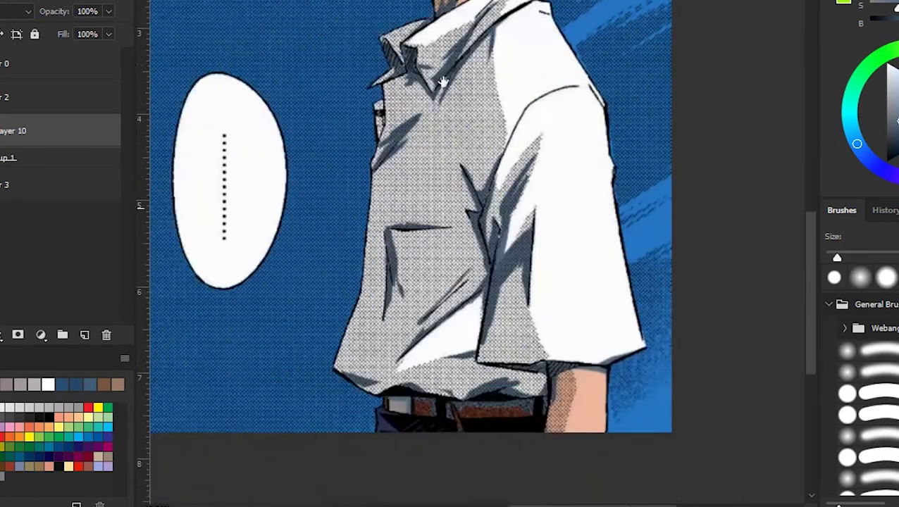
drag(444, 241, 414, 212)
key(bracketleft)
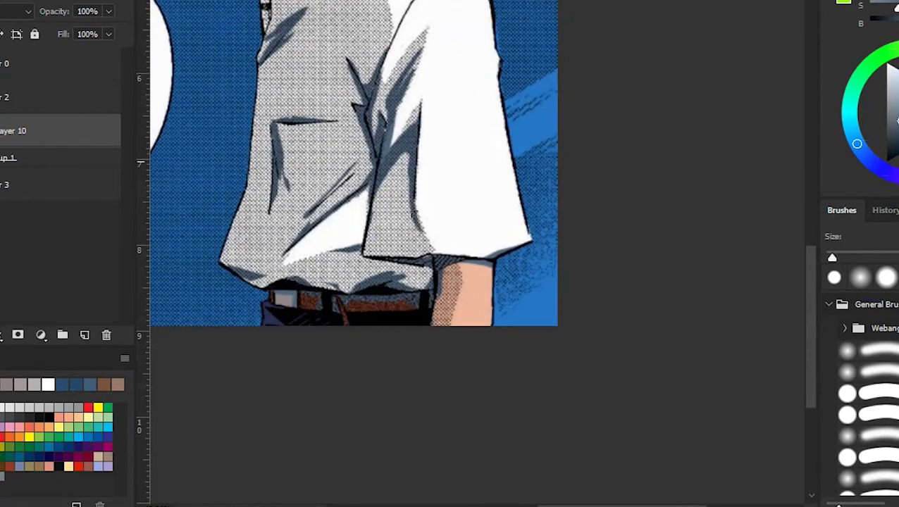
key(ctrl+0)
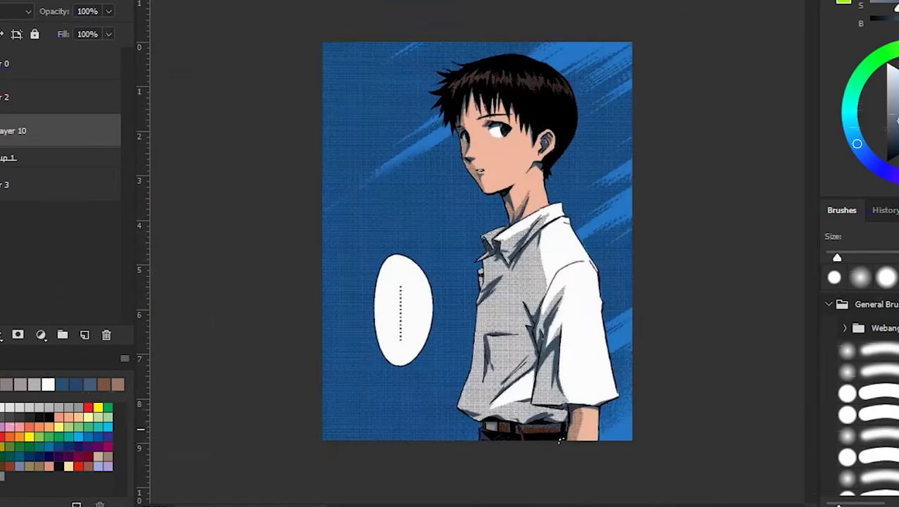
- Adjust Layer 10's blending and opacity to soften the shading
key(ctrl+plus)
key(ctrl+minus)
click(14, 12)
click(106, 11)
drag(109, 12, 91, 31)
- Add a new layer above Layer 10 and set its opacity to 49%
right_click(92, 337)
click(84, 336)
key(ctrl+plus)
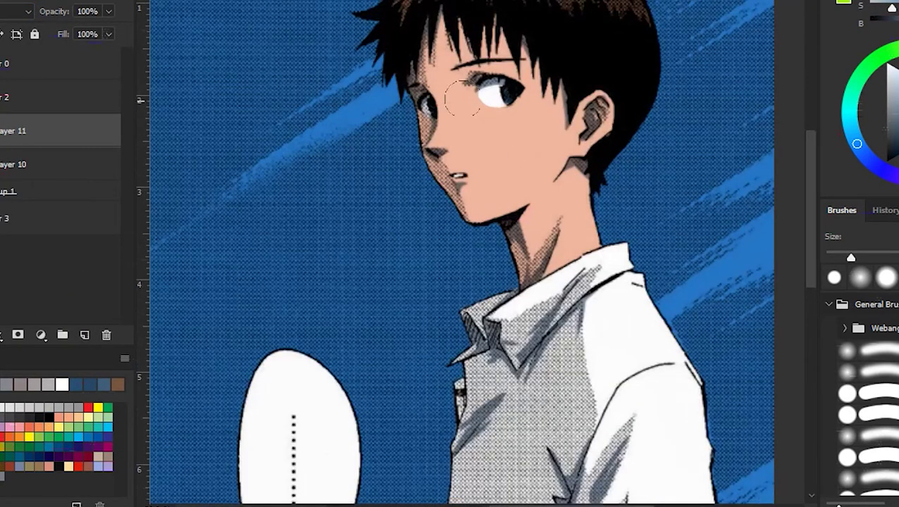
key(4)
key(9)
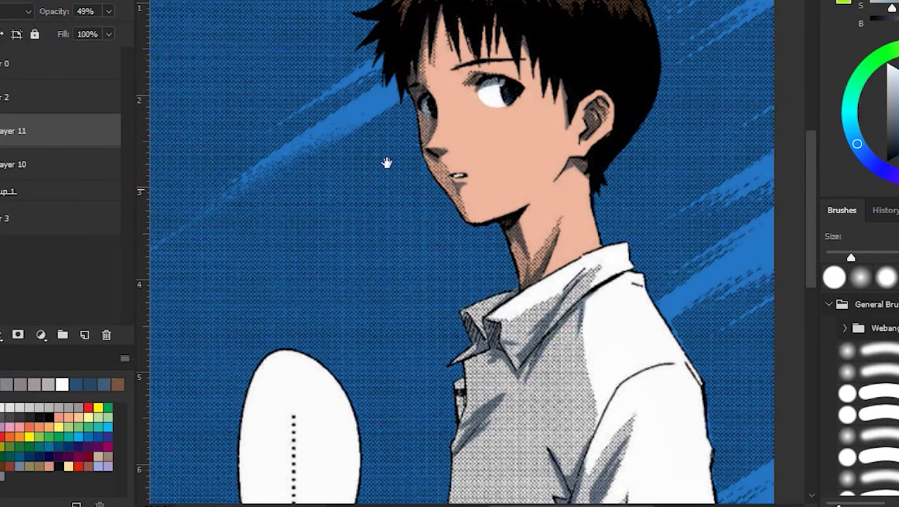
- Paint lighter secondary shadows on Layer 11 below the collar, around the pocket, above the hem and on the sleeve
scroll(386, 162, down, 1)
scroll(387, 177, down, 2)
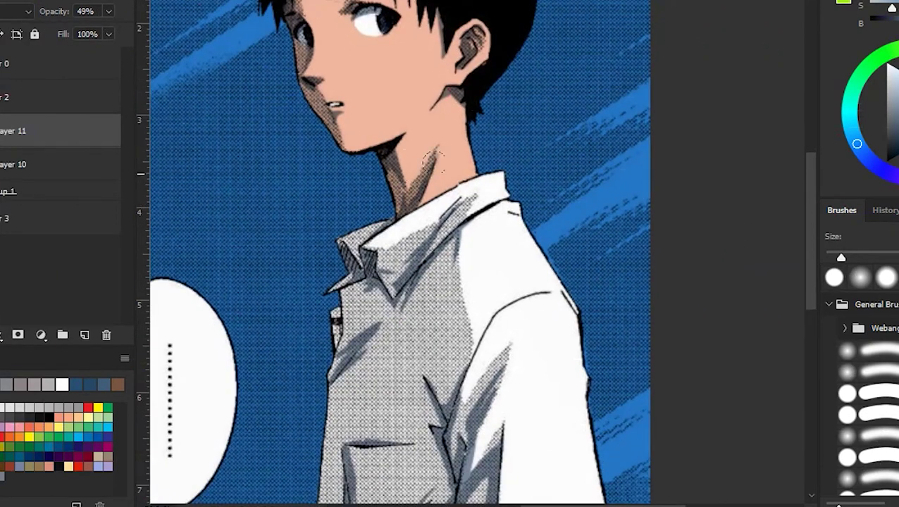
scroll(442, 115, down, 2)
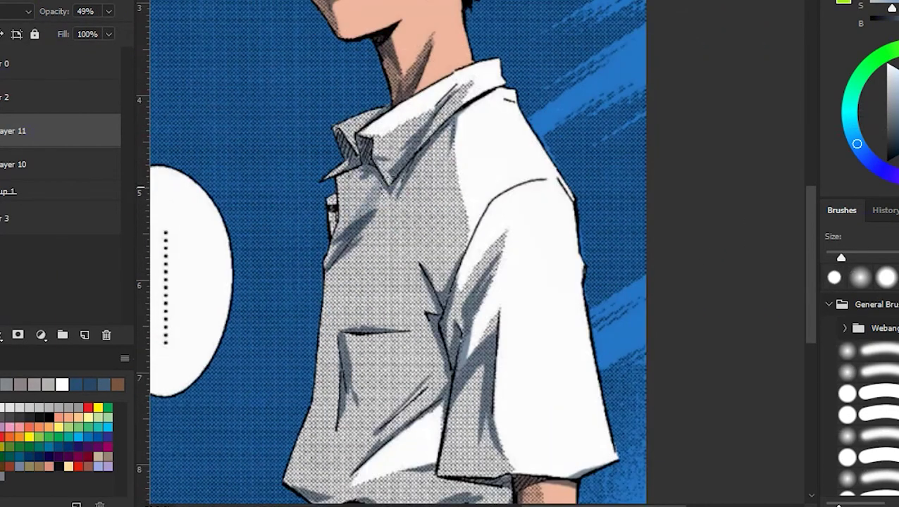
scroll(366, 204, down, 2)
scroll(394, 282, down, 1)
scroll(394, 282, left, 1)
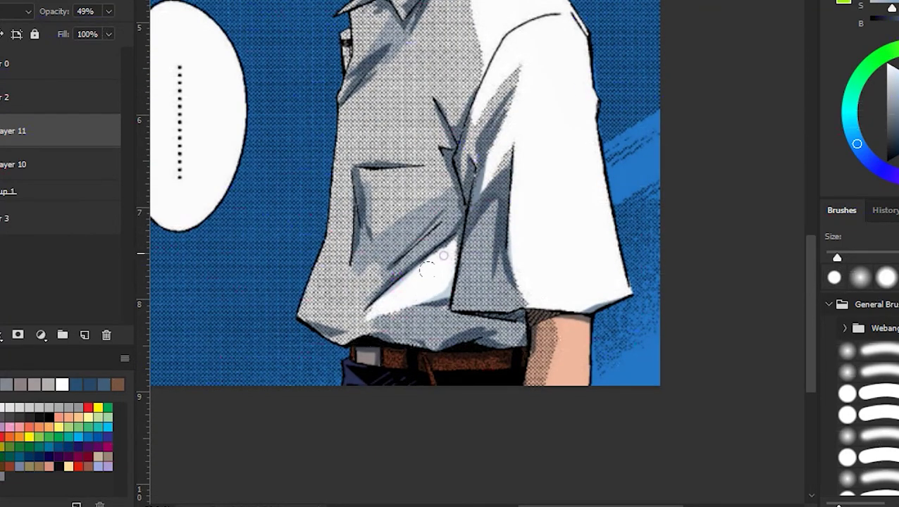
scroll(493, 282, up, 2)
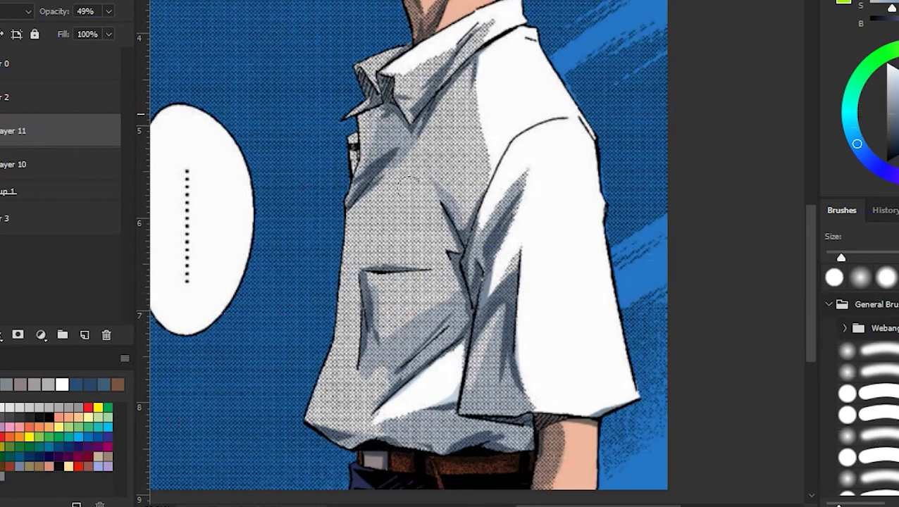
scroll(431, 166, up, 1)
key(bracketright)
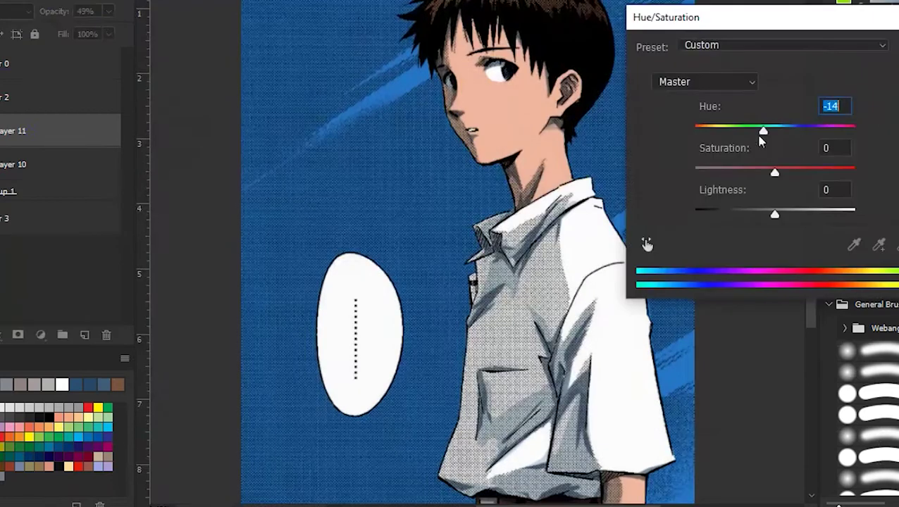
- Shift the hue of Layer 11 to +52 with Hue/Saturation
drag(761, 131, 813, 131)
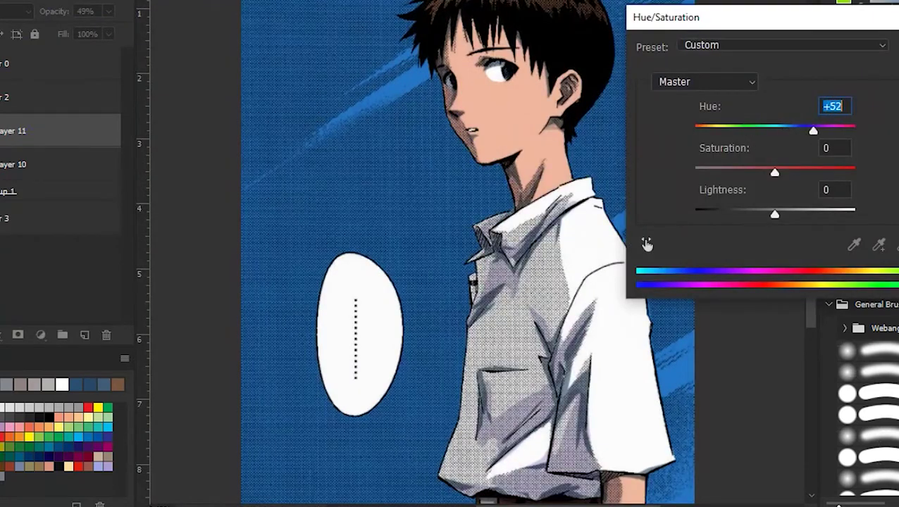
key(Return)
- Add soft shadows on the white of the eye and beneath the ear on Layer 11
scroll(408, 253, up, 3)
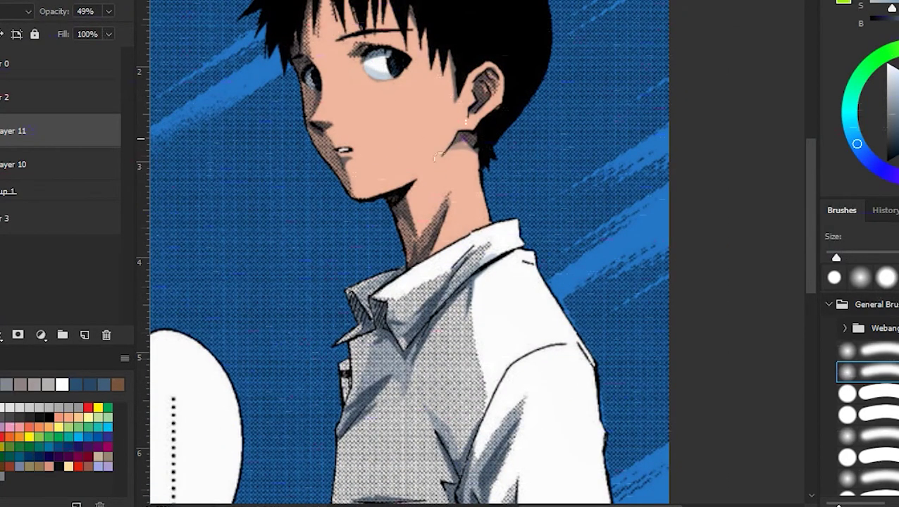
scroll(462, 125, up, 1)
scroll(461, 125, down, 2)
scroll(409, 254, up, 2)
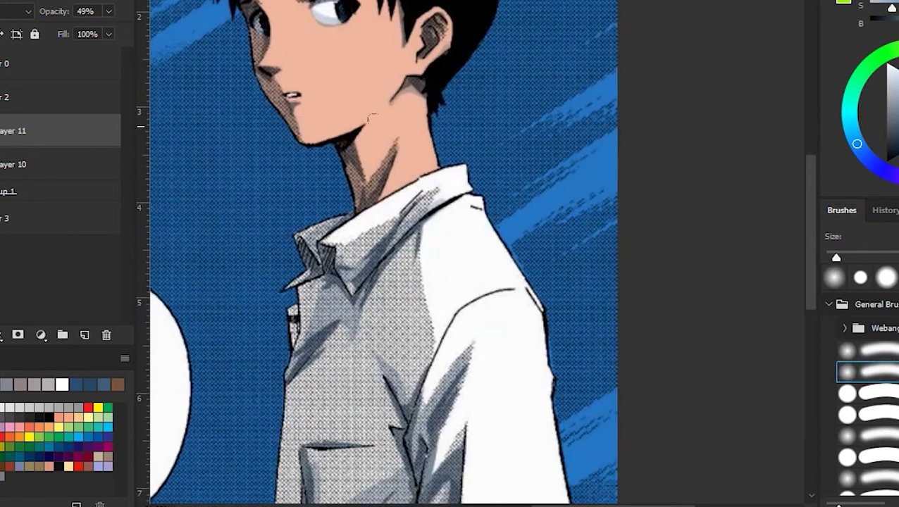
- Blend soft shadows over the shirt's chest, pocket and waist on Layer 11, trimming them with the Eraser
scroll(409, 253, down, 3)
scroll(373, 254, right, 2)
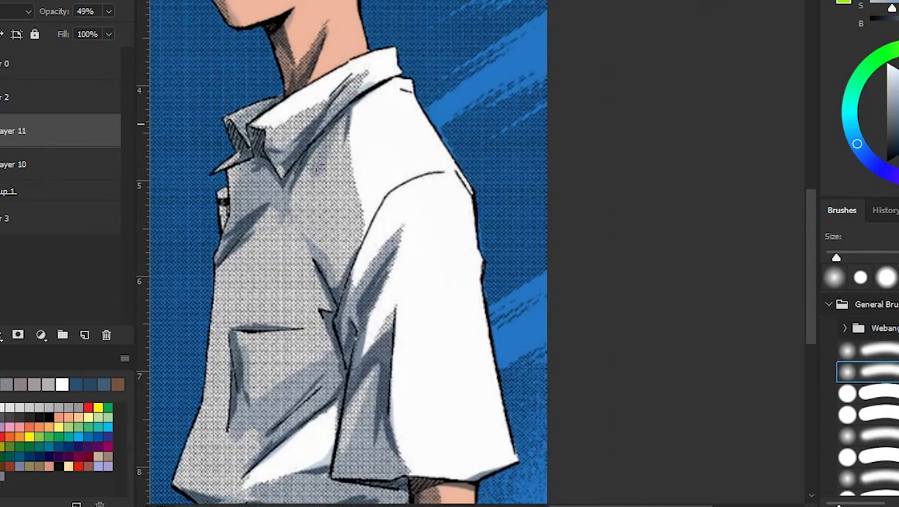
scroll(340, 282, down, 5)
scroll(340, 283, left, 3)
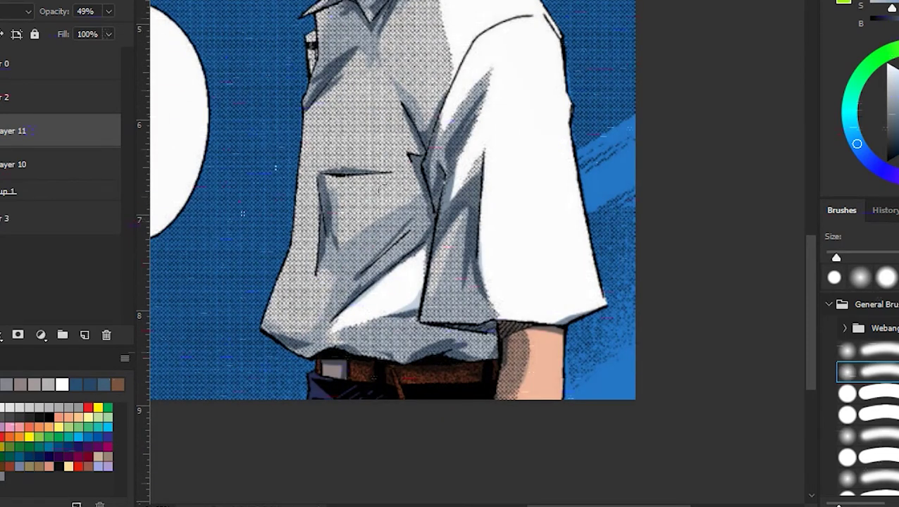
key(e)
key(b)
key(e)
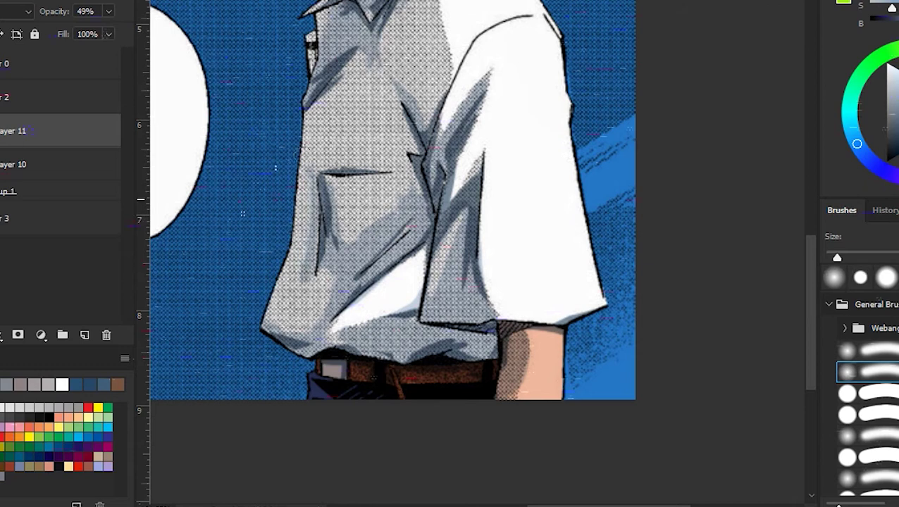
key(b)
- Paint soft blue shadows along the sleeve's upper and inner folds, cleaning their edges with the Eraser
scroll(360, 157, up, 2)
scroll(361, 157, right, 2)
key(e)
key(b)
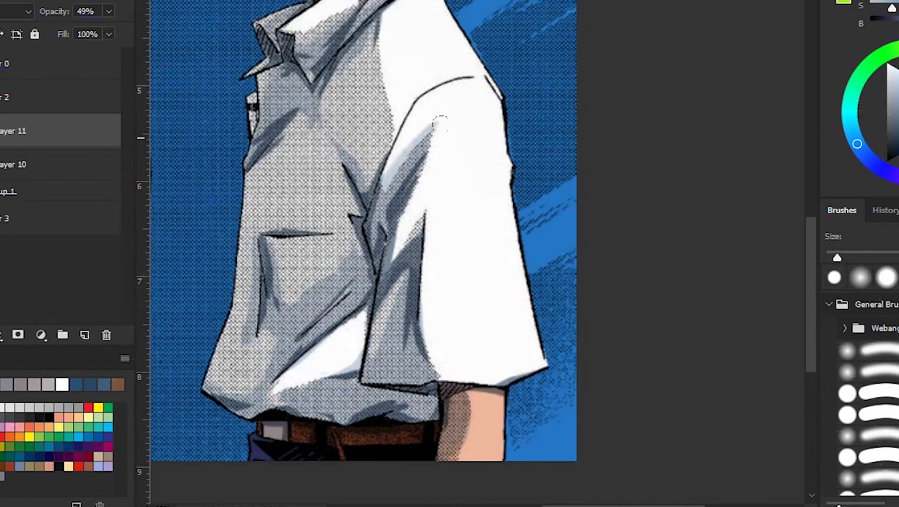
scroll(401, 104, down, 8)
scroll(401, 105, right, 2)
key(e)
key(b)
scroll(379, 171, up, 7)
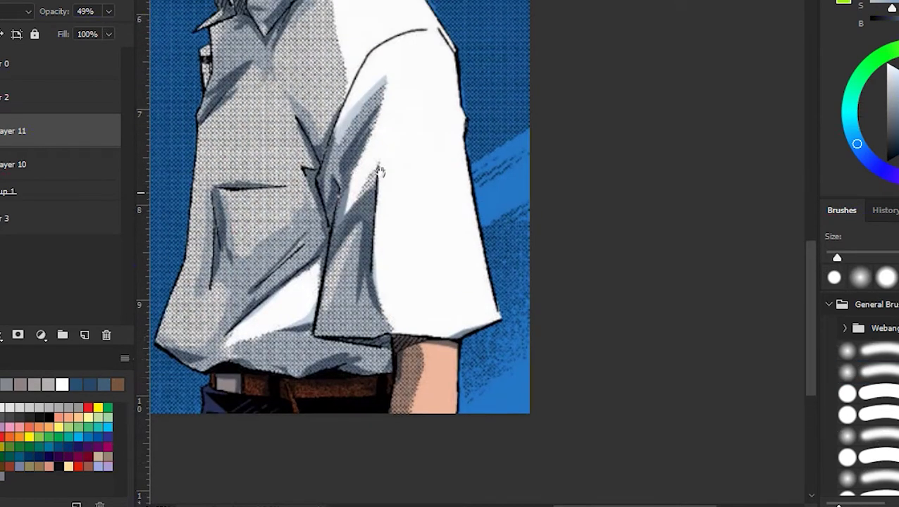
- Add a soft blue shadow on the shoulder beside the collar, refining it with the Brush and Eraser
scroll(379, 171, up, 7)
scroll(379, 171, left, 3)
key(e)
scroll(378, 171, right, 2)
key(b)
scroll(379, 171, up, 2)
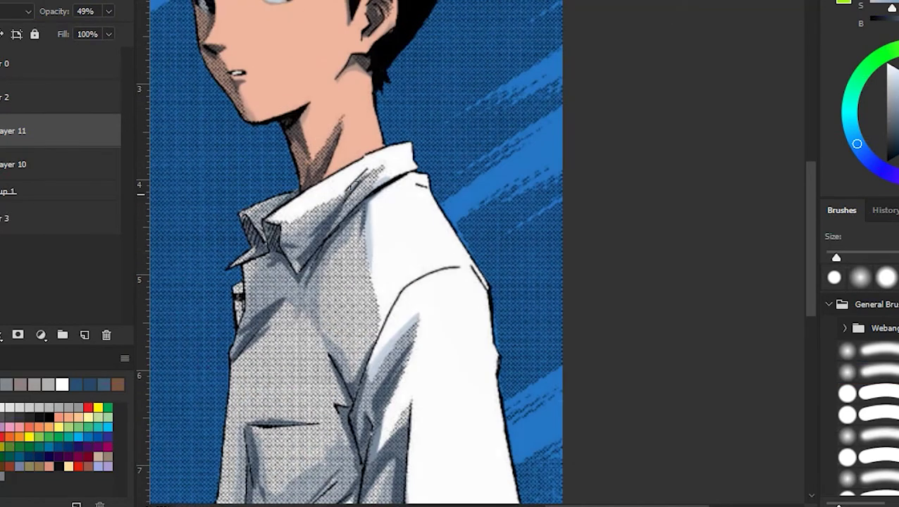
key(e)
scroll(324, 209, down, 3)
scroll(271, 63, up, 3)
key(b)
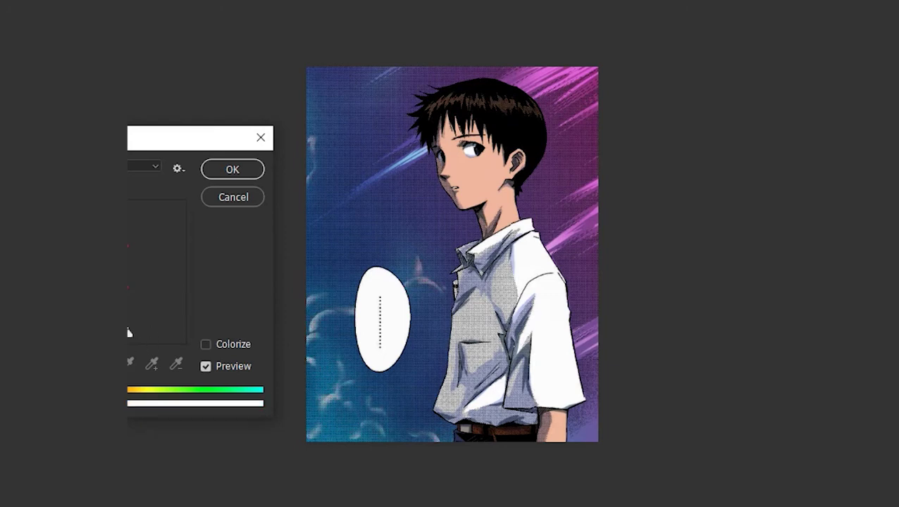
- Apply the Hue/Saturation adjustment that tints the background swirls teal
click(227, 172)
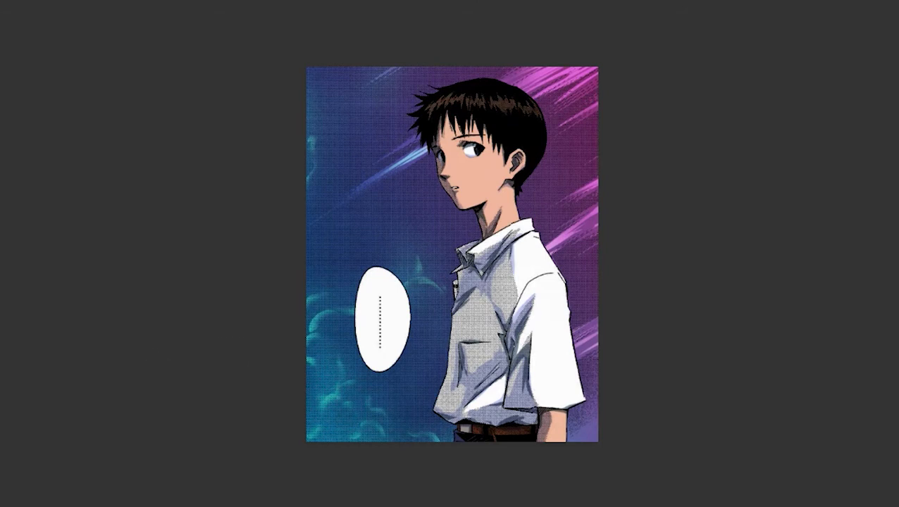